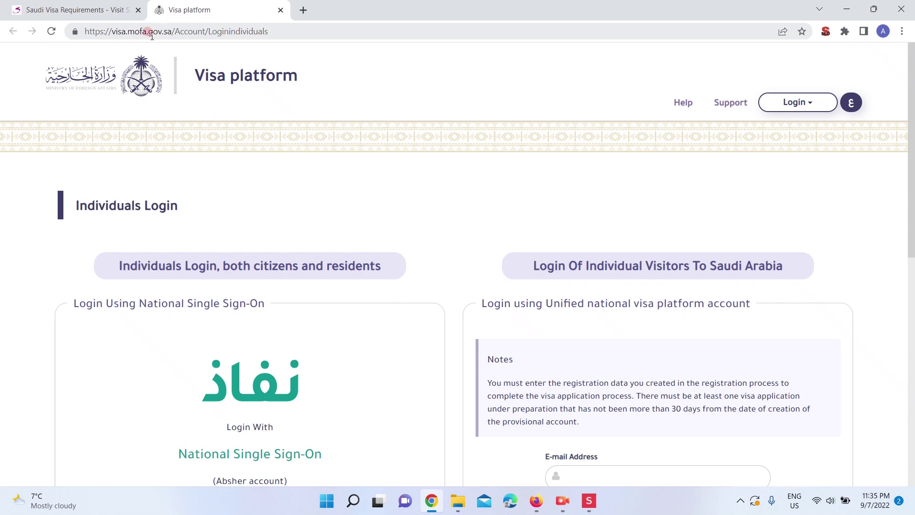
Return to the Visit Saudi visa requirements tab, leaving the MOFA login tab open
click(95, 13)
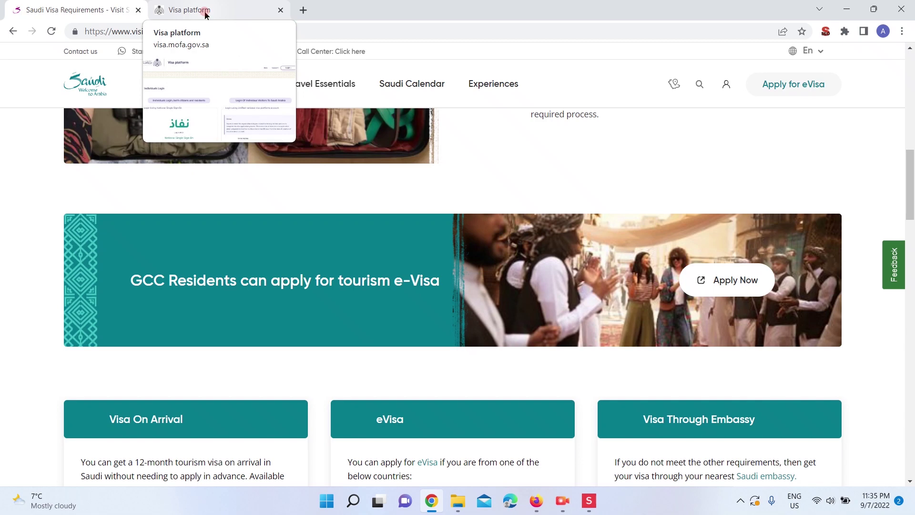
Switch to the MOFA Individuals Login tab and go to its Register page
click(205, 14)
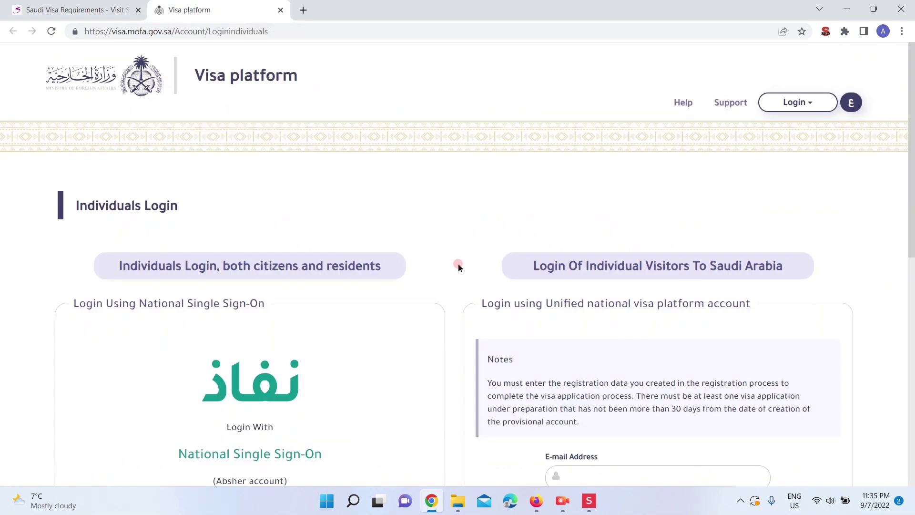
scroll(456, 266, down, 2)
scroll(694, 447, down, 3)
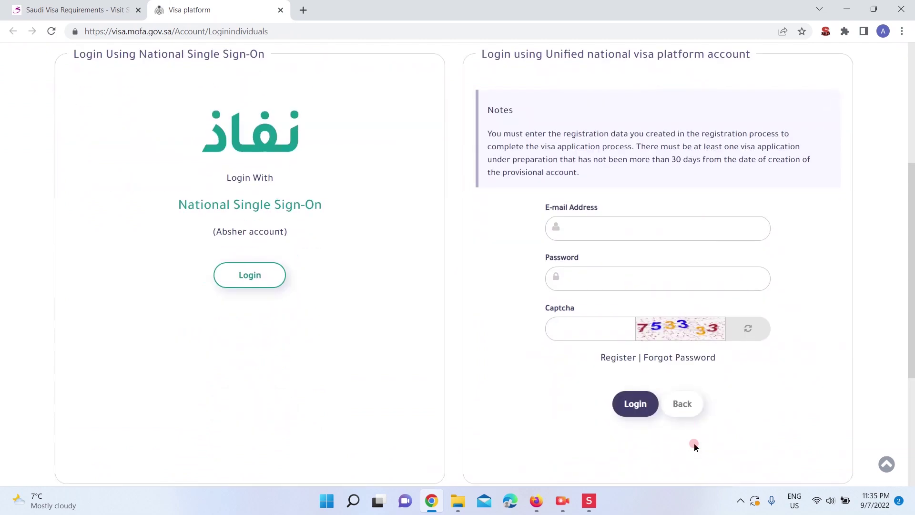
click(607, 360)
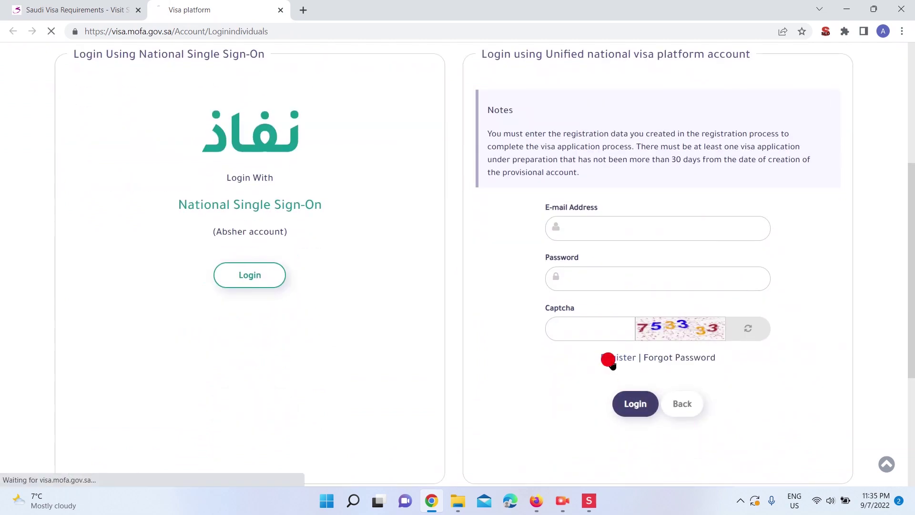
Leave the registration form empty and go back to the Individuals Login page
click(453, 343)
scroll(452, 343, down, 1)
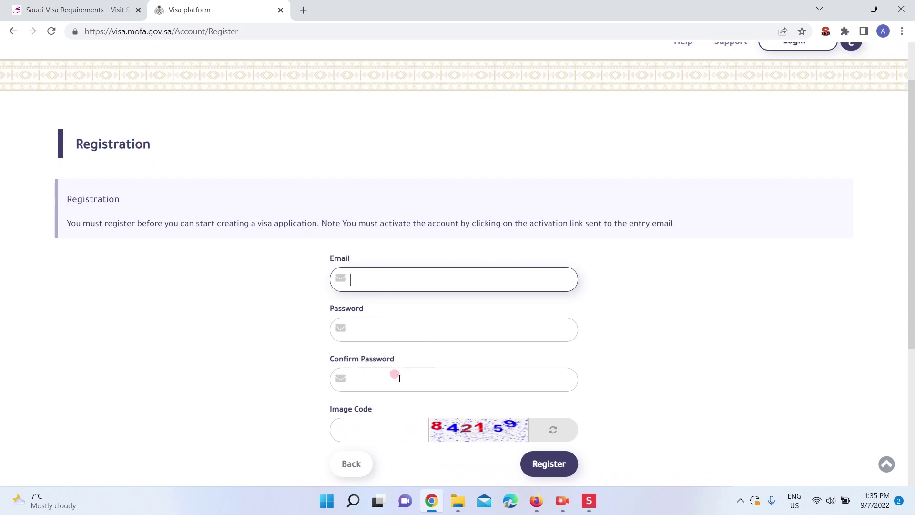
scroll(548, 407, down, 1)
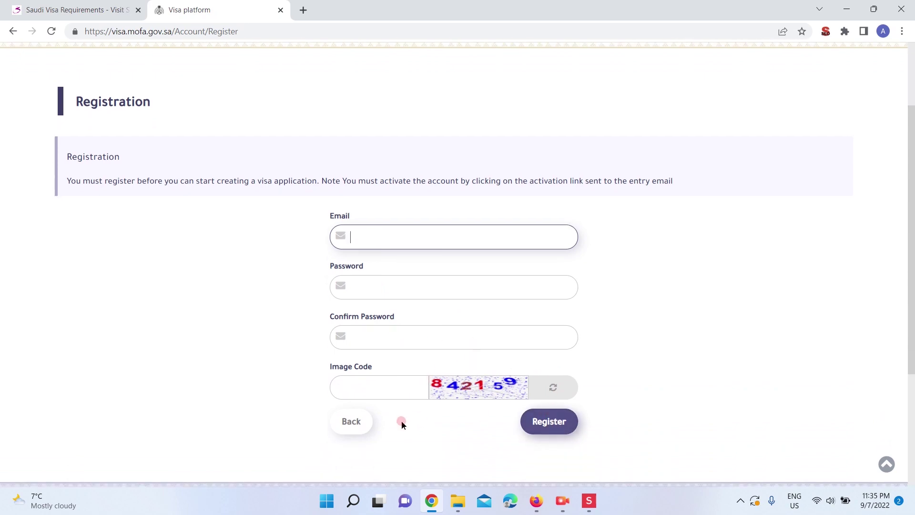
click(337, 425)
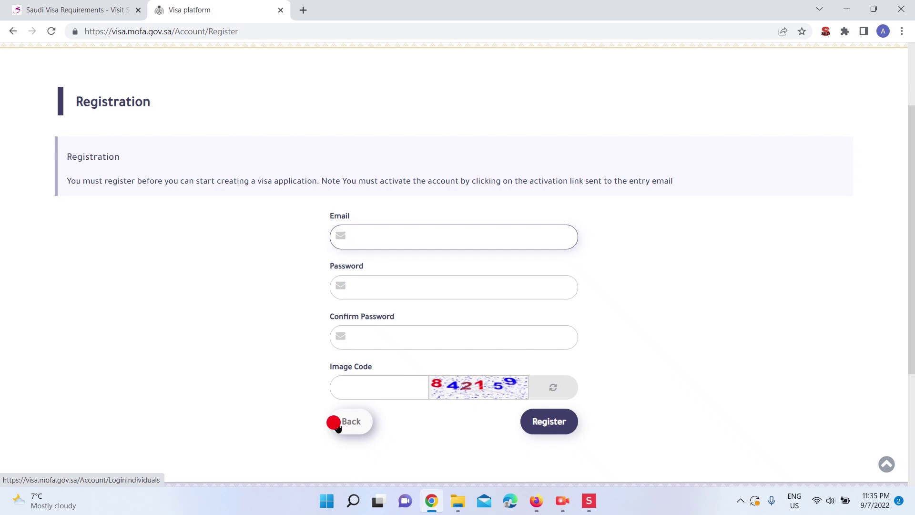
scroll(746, 293, down, 4)
Sign in with the account e-mail, password and captcha code, then show the account menu
click(606, 306)
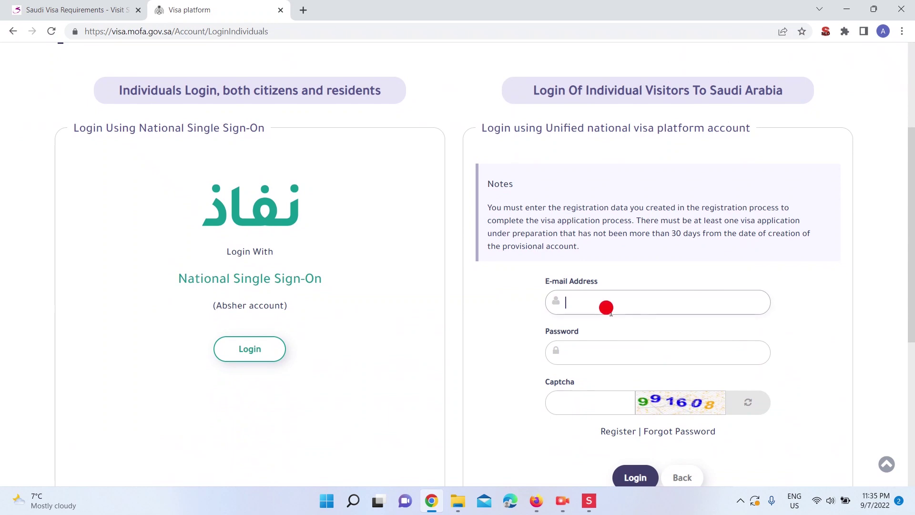
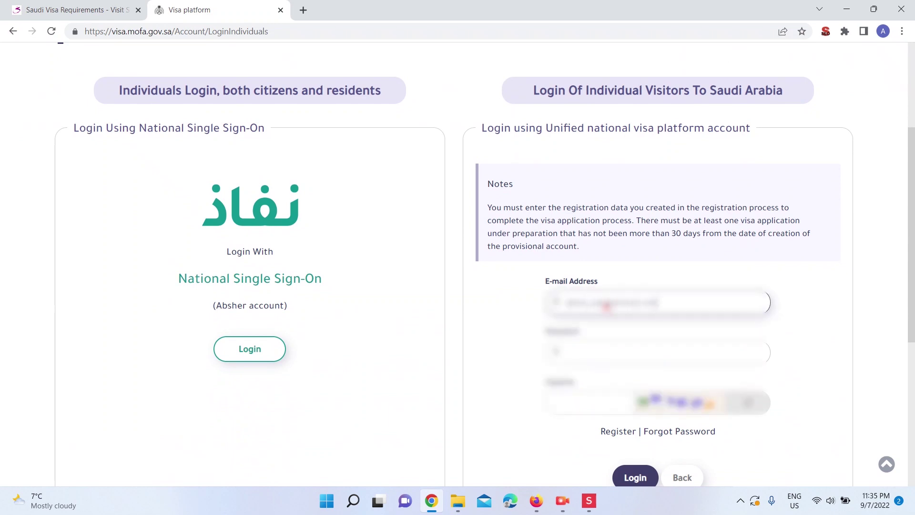
key(Tab)
text(a)
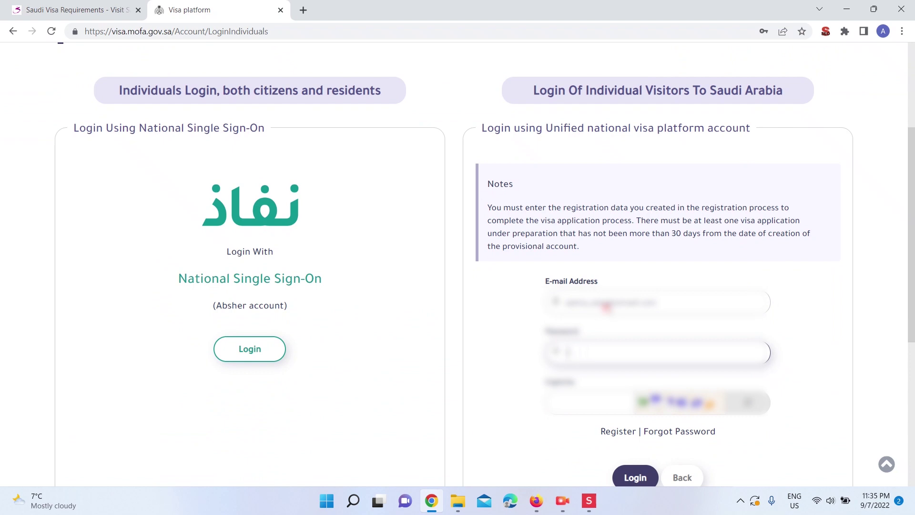
text(a)
key(Tab)
text(1)
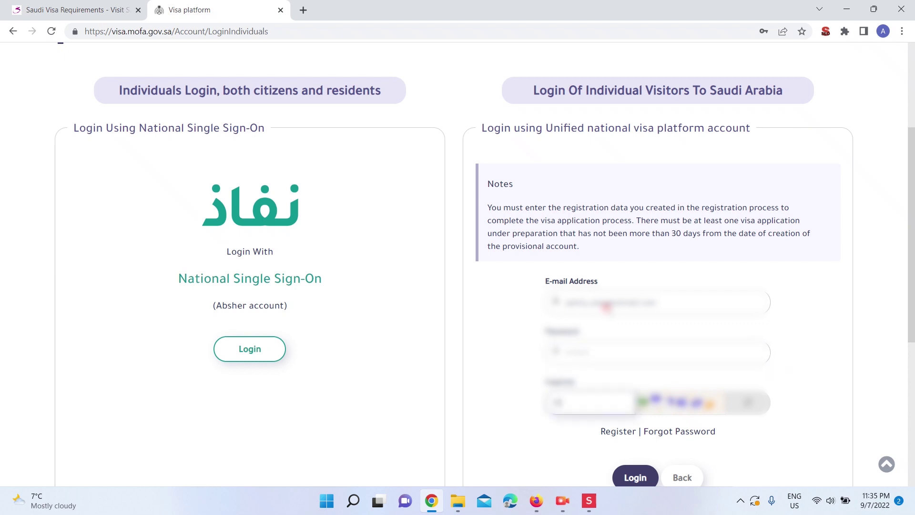
key(Return)
click(750, 101)
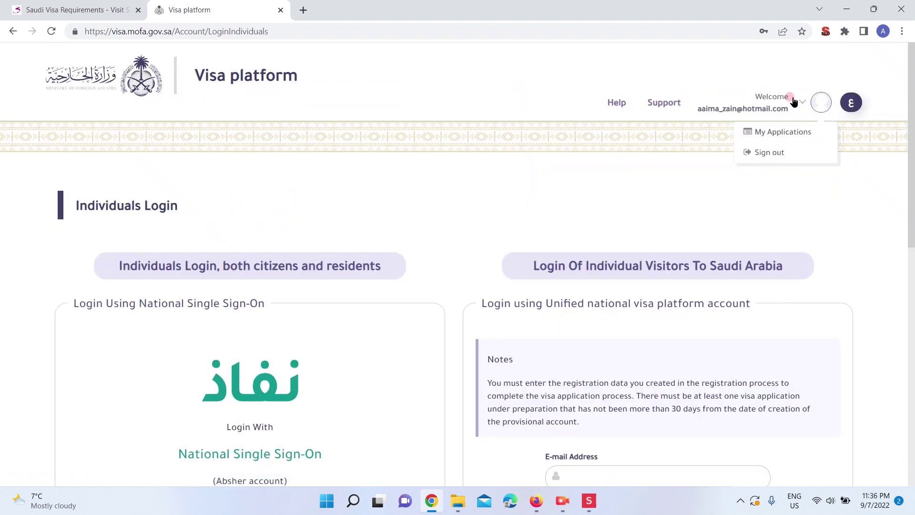
Start a new visa application from My Applications
click(780, 139)
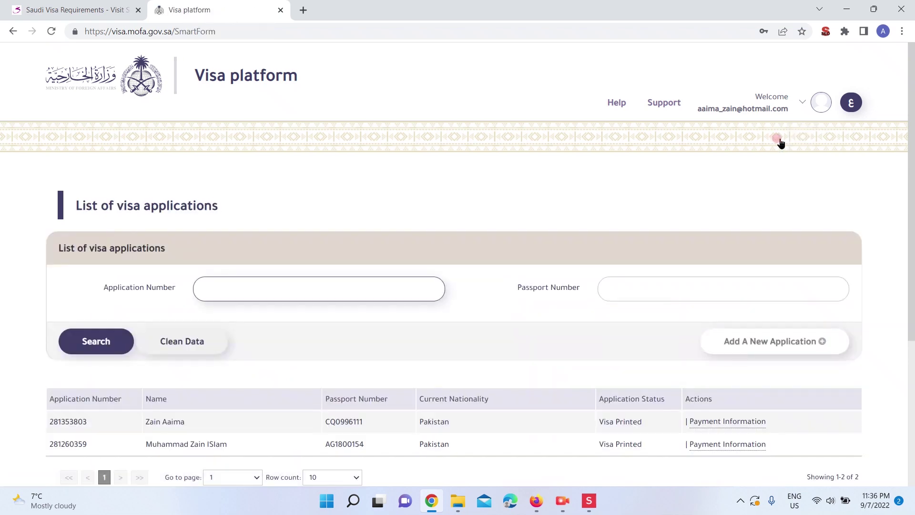
click(776, 343)
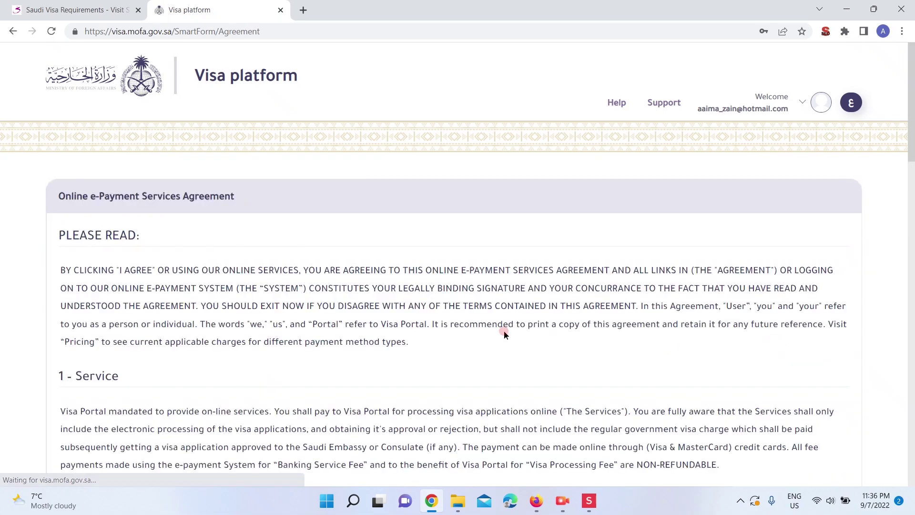
scroll(504, 330, down, 8)
scroll(503, 331, down, 15)
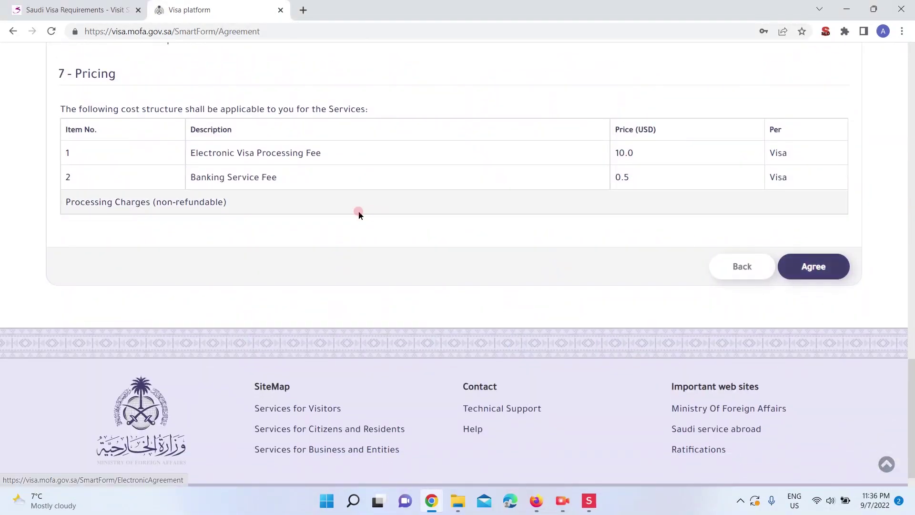
Accept the e-payment services agreement and the electronic agreement
click(811, 270)
scroll(810, 272, down, 15)
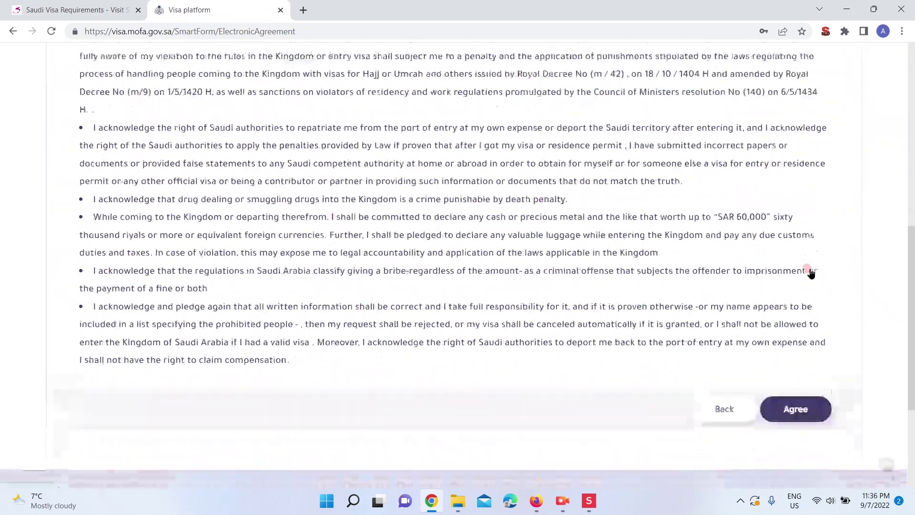
click(801, 234)
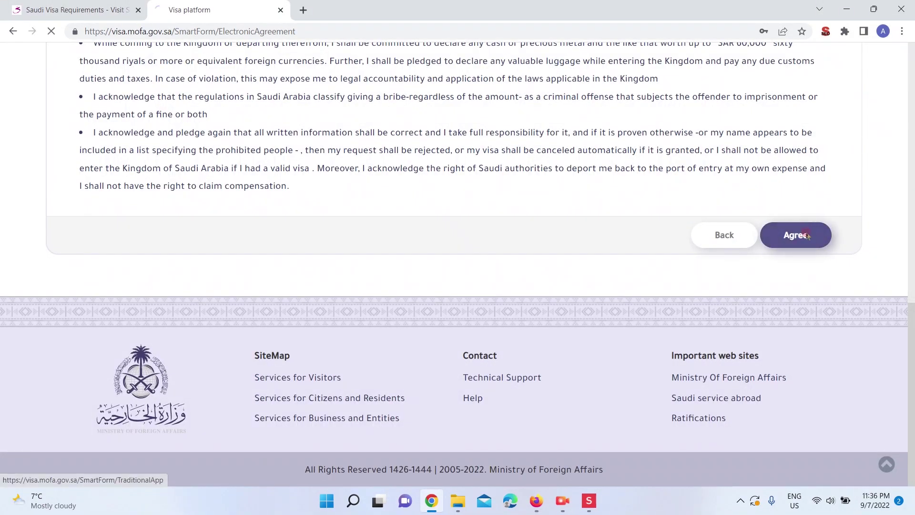
scroll(475, 282, down, 2)
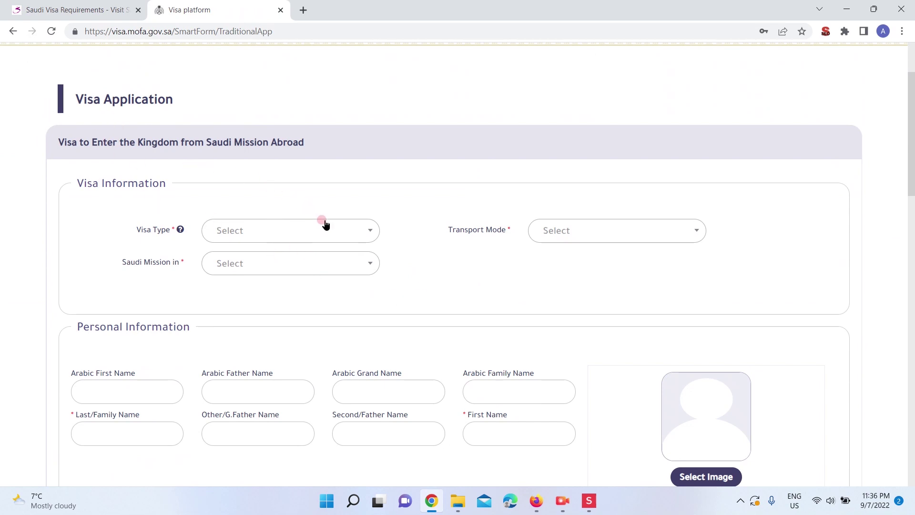
Set the visa type to Tourism Visit and the transport mode to By Air
click(344, 238)
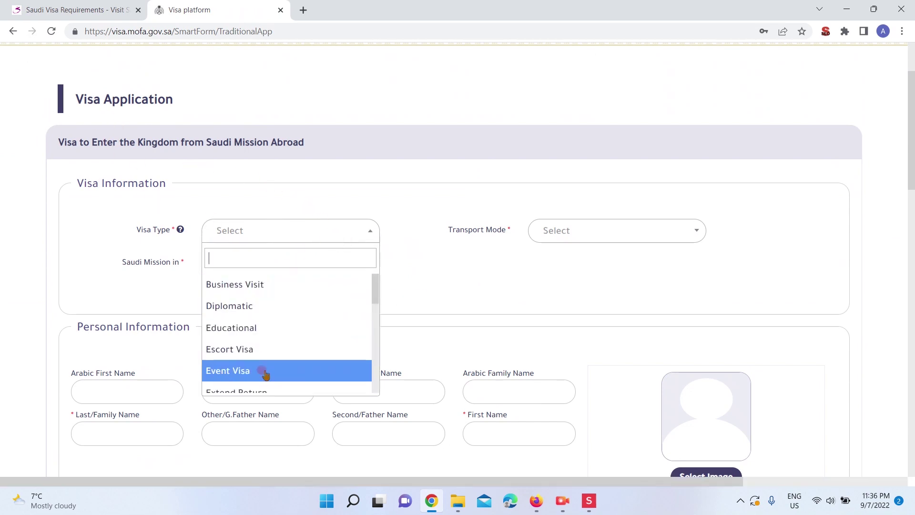
scroll(266, 374, down, 2)
scroll(266, 374, down, 5)
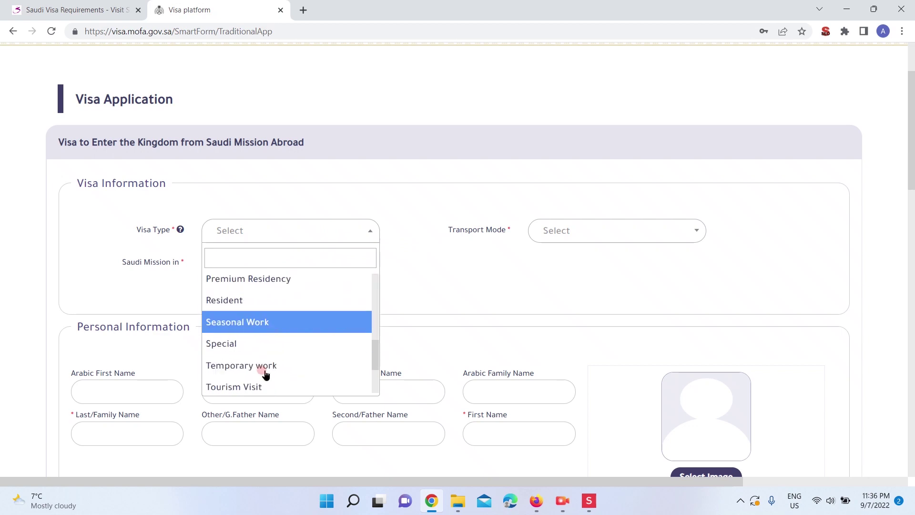
click(258, 352)
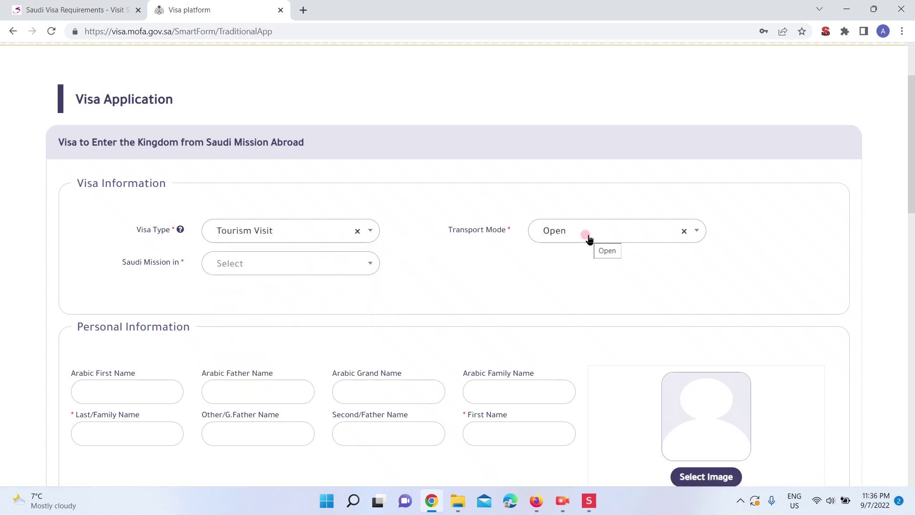
click(638, 236)
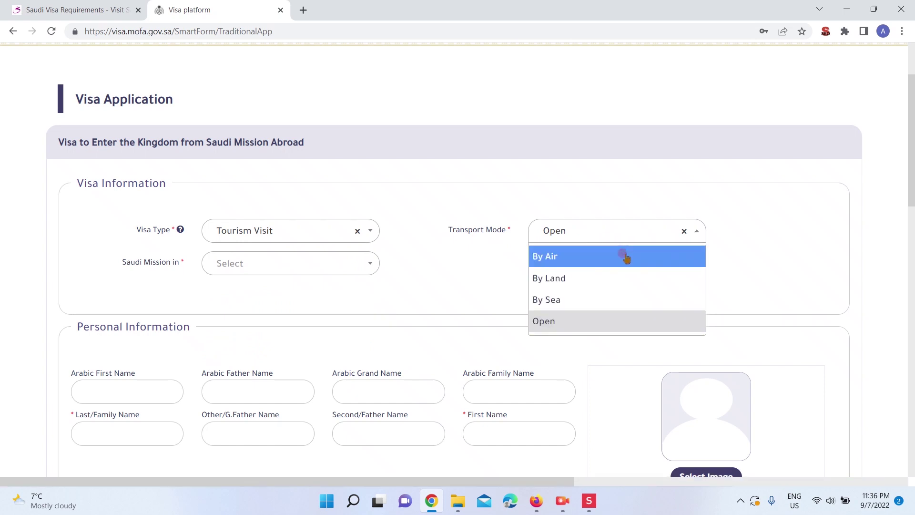
click(625, 257)
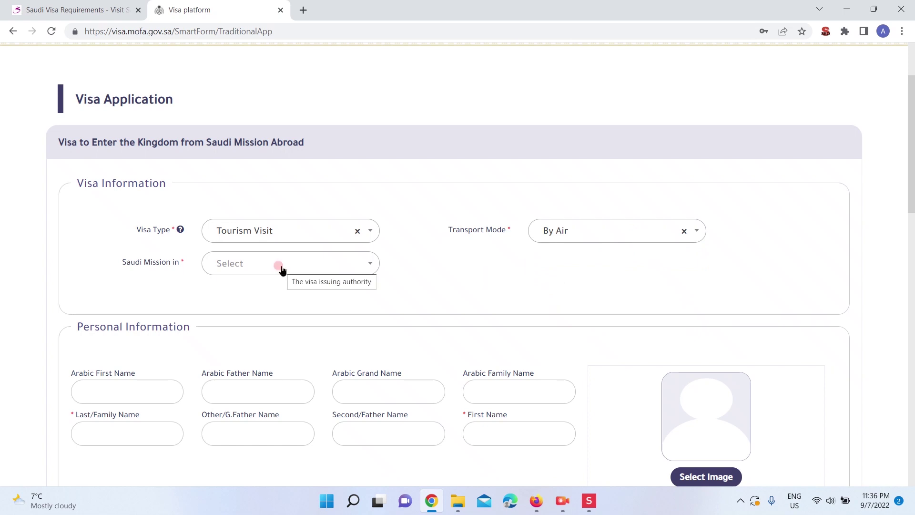
Search the Saudi Mission list and select Stockholm
click(282, 270)
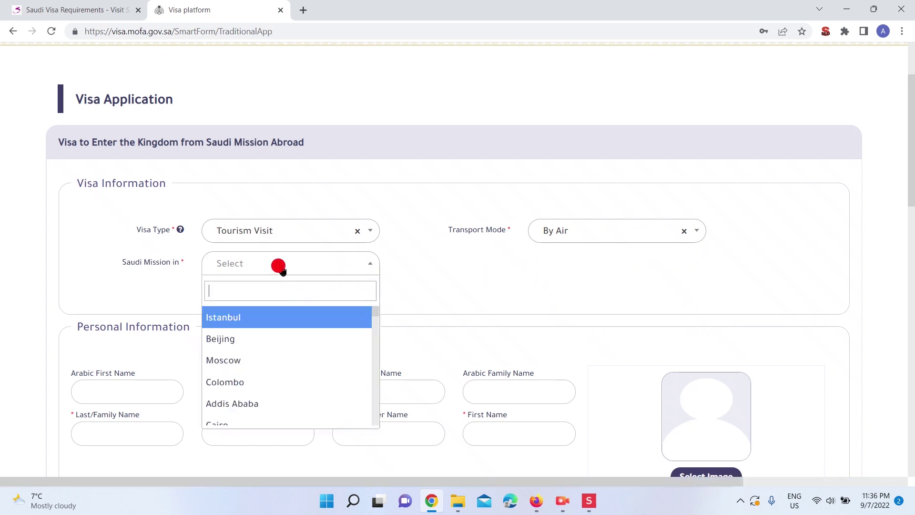
text(Lond)
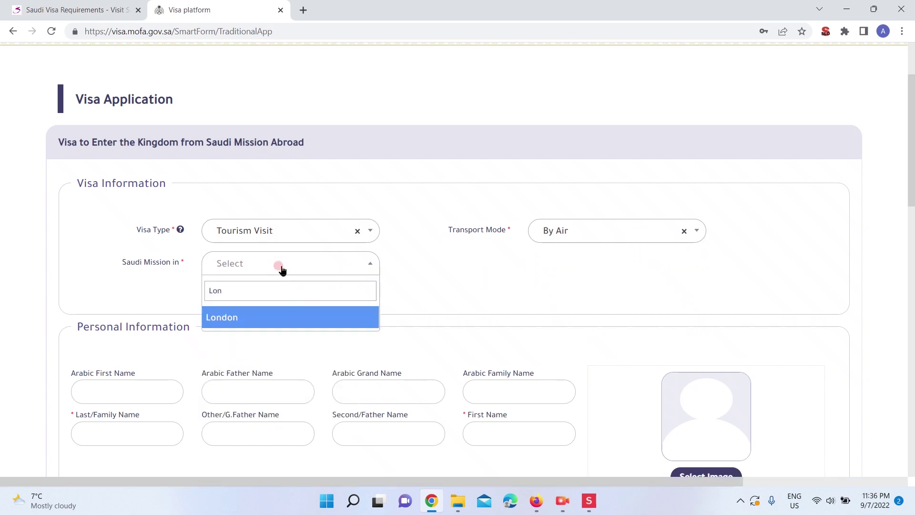
key(BackSpace)
key(BackSpace)
key(BackSpace)
text(Hij)
key(BackSpace)
key(BackSpace)
text(ou)
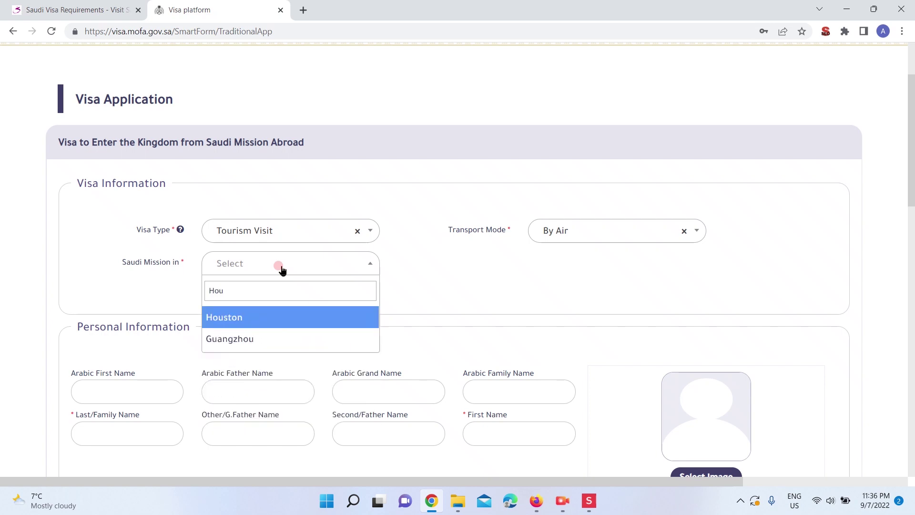
key(BackSpace)
key(BackSpace)
key(BackSpace)
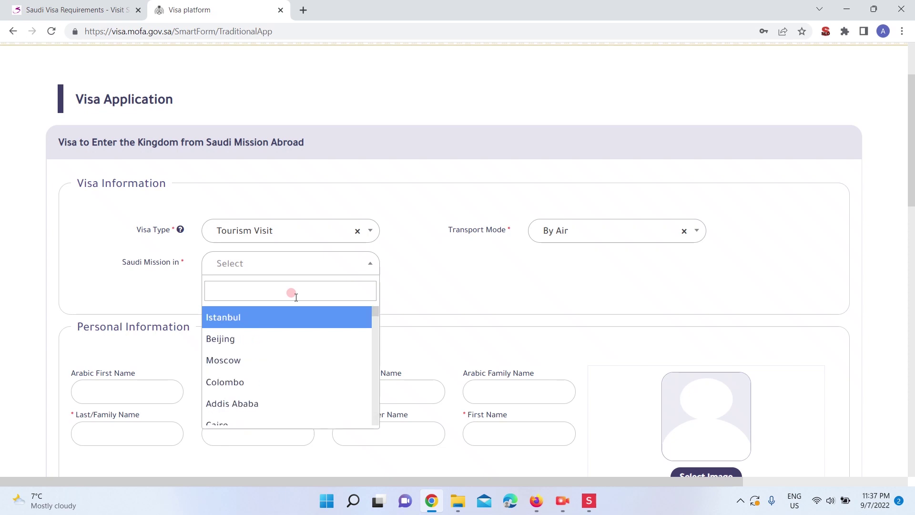
text(Stoc)
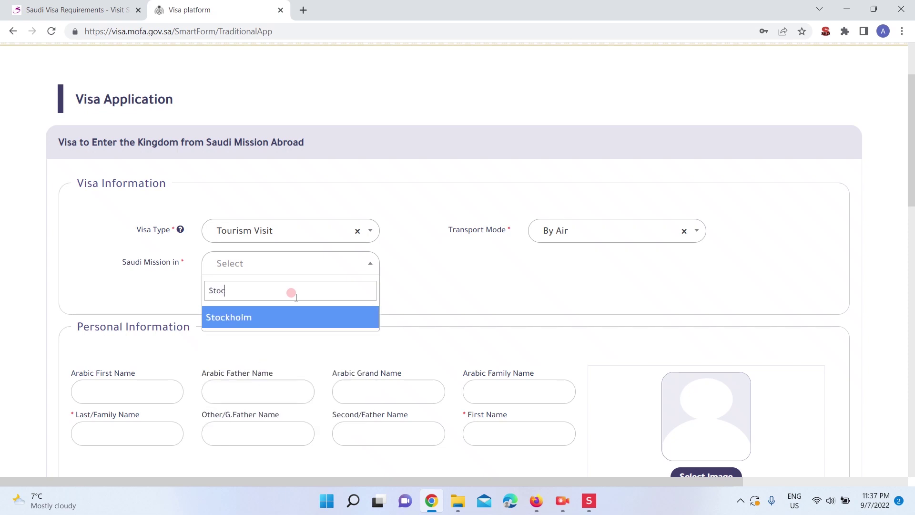
click(270, 317)
Fill in the applicant's Last/Family Name and First Name fields
scroll(494, 332, down, 3)
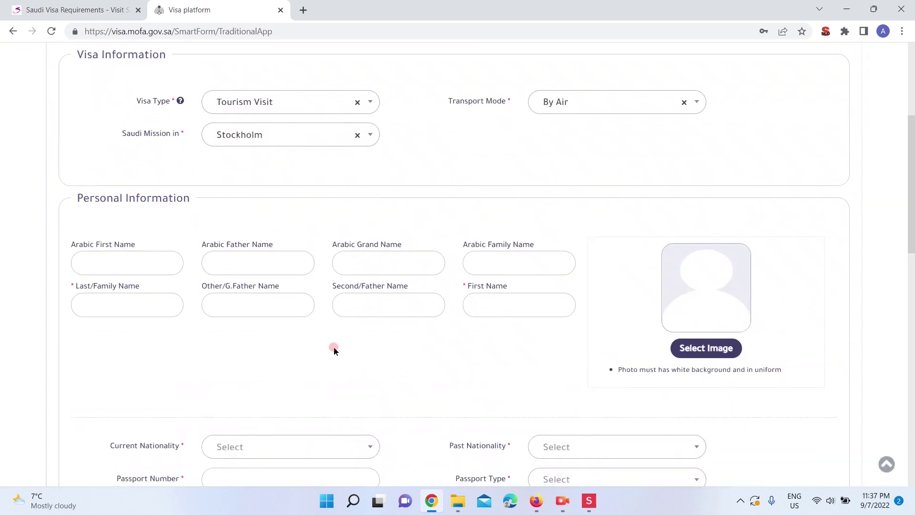
click(113, 305)
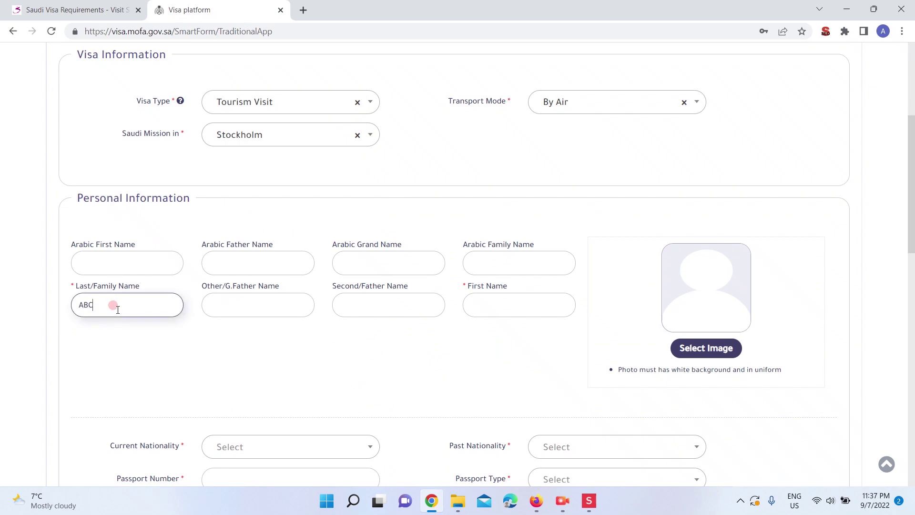
scroll(116, 310, down, 6)
click(319, 280)
scroll(319, 280, up, 10)
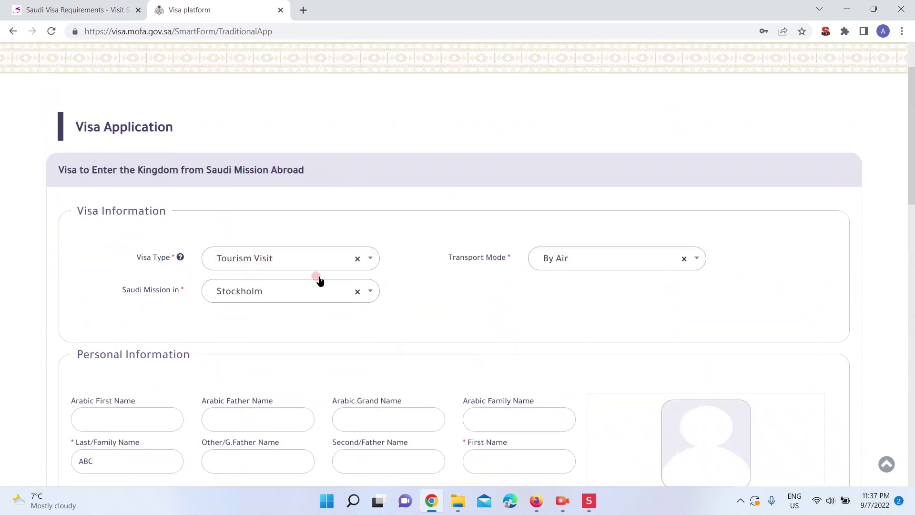
scroll(319, 280, down, 4)
click(551, 332)
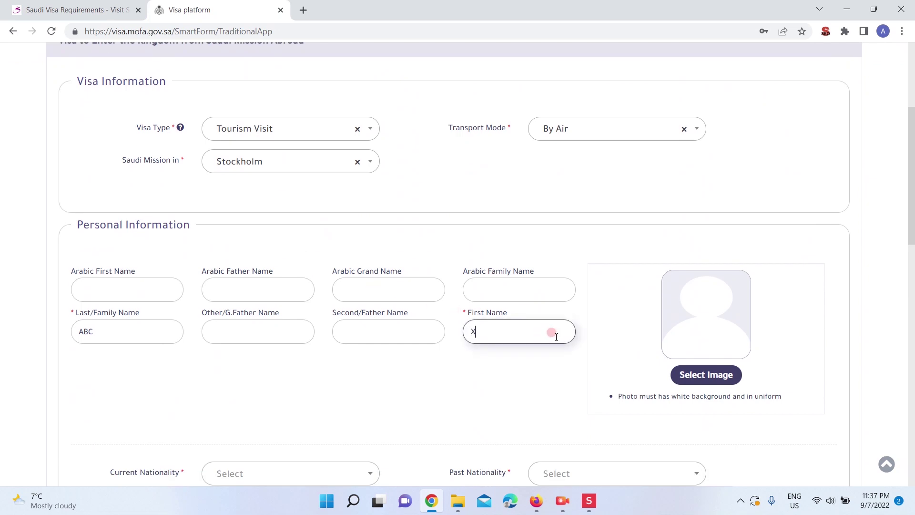
scroll(556, 337, down, 1)
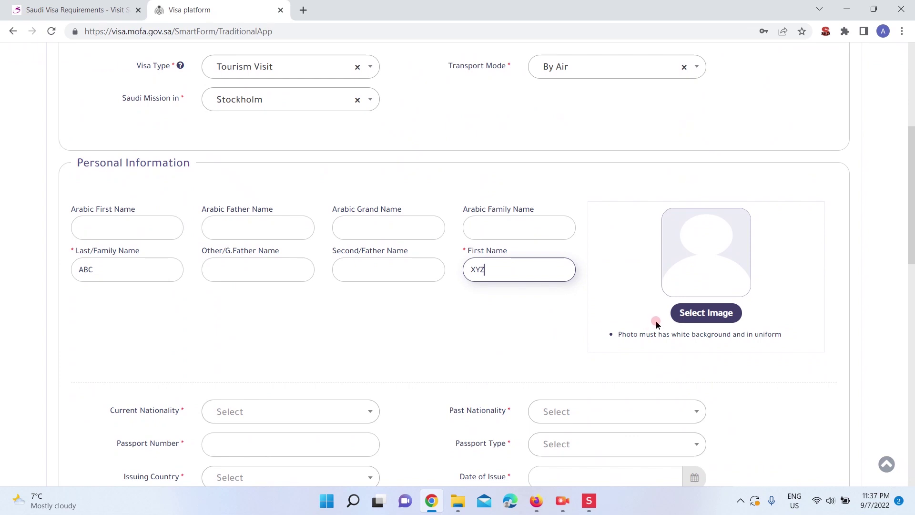
Bring up the Select Image file picker for the applicant photo
click(713, 315)
scroll(314, 199, down, 5)
scroll(329, 181, up, 5)
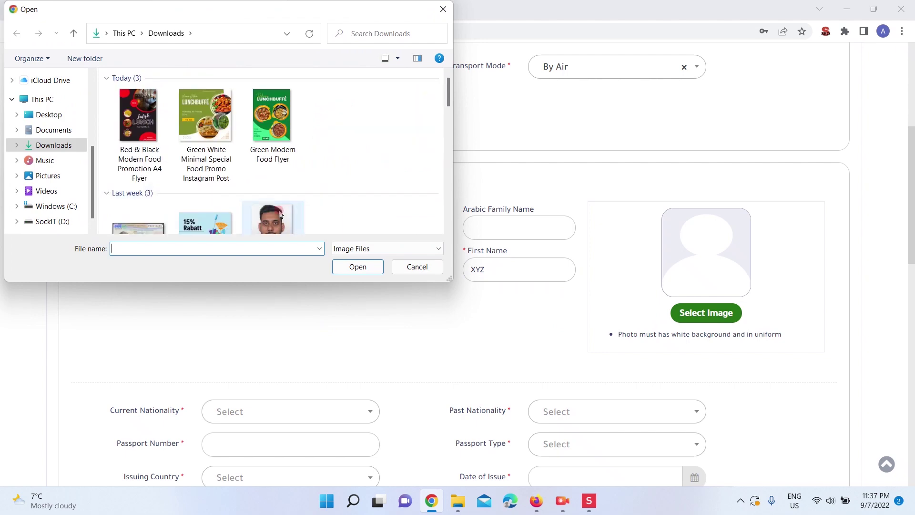
Attach Photo4 from the downloads as the applicant photo
click(275, 208)
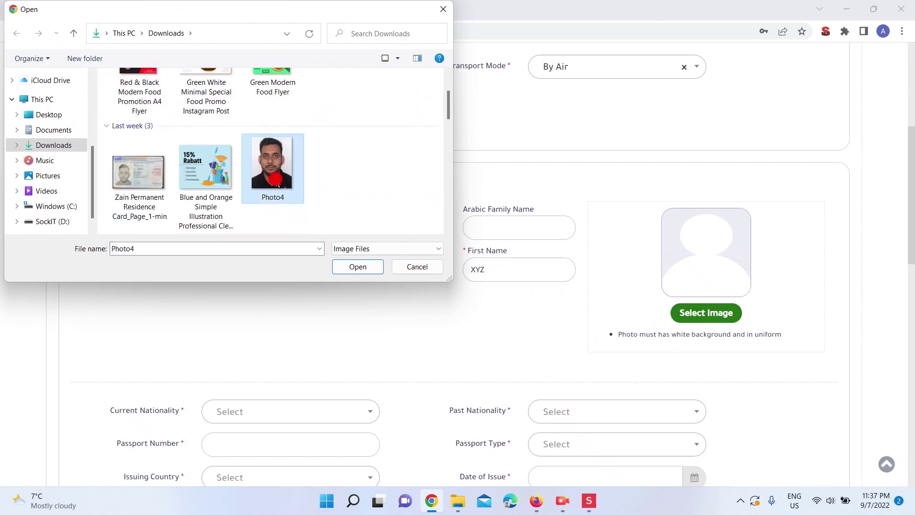
double_click(277, 184)
scroll(300, 281, down, 3)
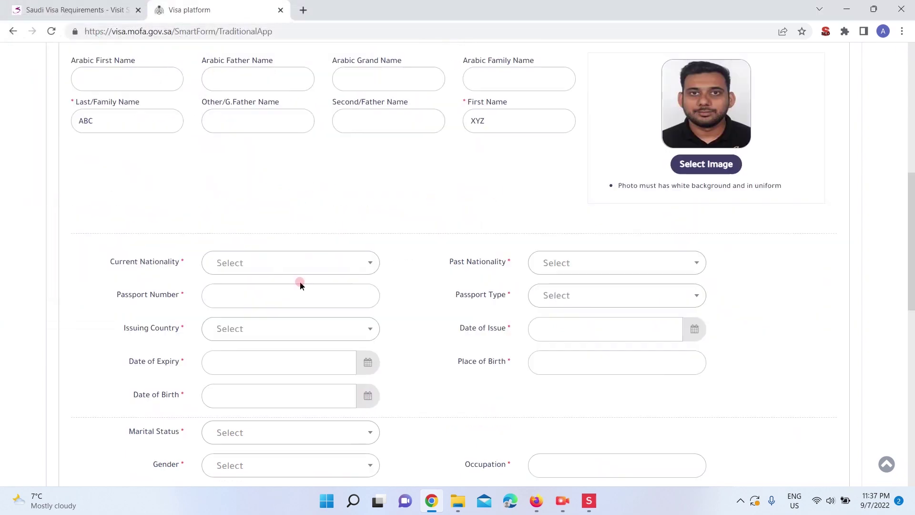
Set both Current Nationality and Past Nationality to Pakistan
click(322, 271)
text(pak)
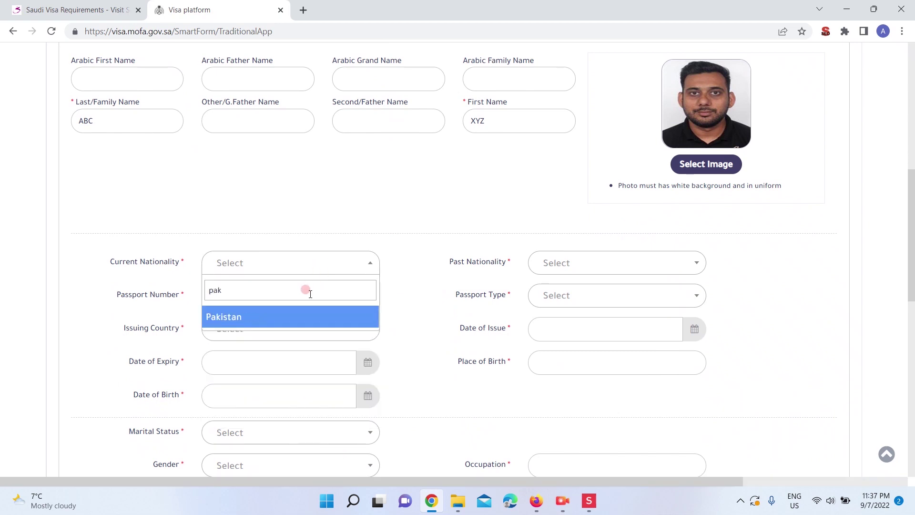
click(301, 315)
click(624, 263)
text(pak)
click(596, 312)
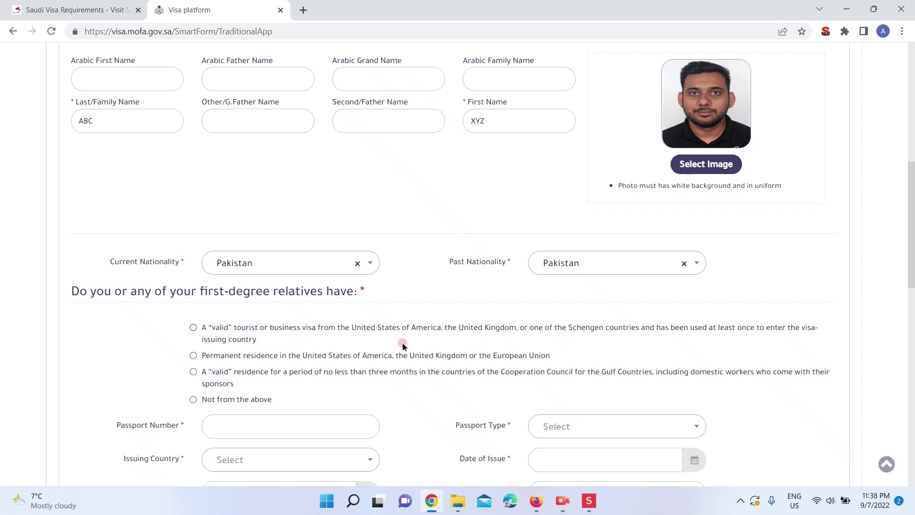
Answer the relatives question with permanent residence in the US, UK or EU
click(194, 327)
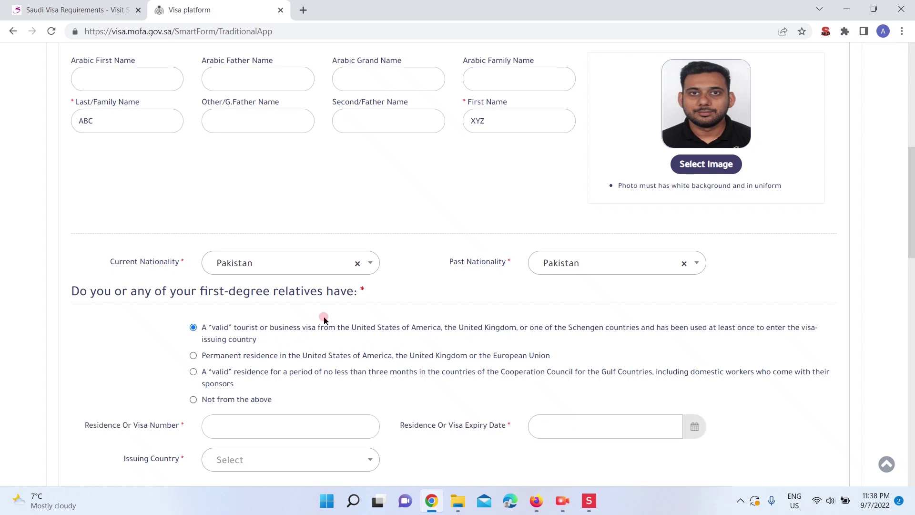
click(193, 357)
scroll(310, 373, down, 2)
click(194, 297)
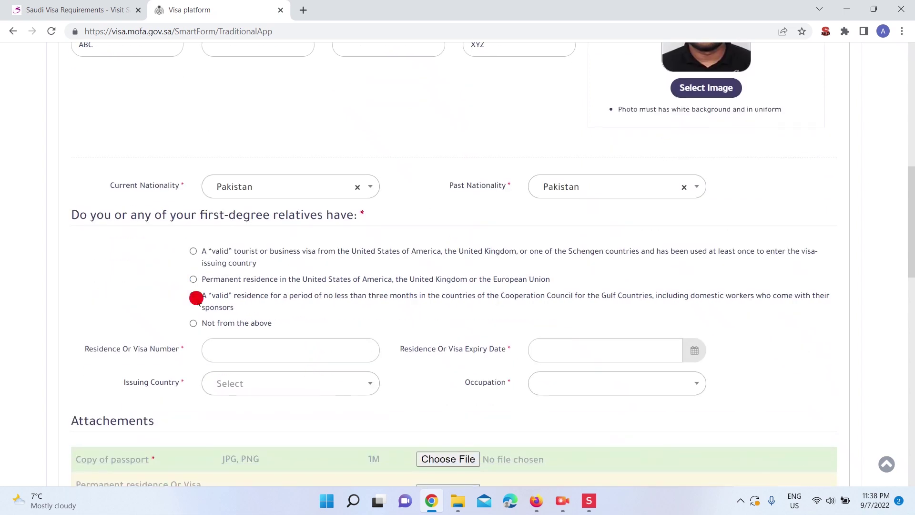
click(193, 279)
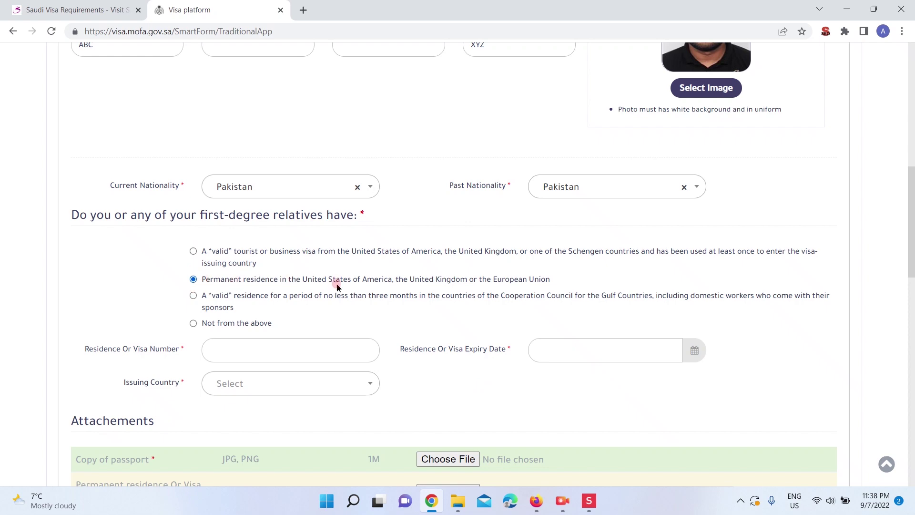
scroll(336, 299, down, 2)
Enter the residence or visa number and choose Sweden as its issuing country
click(283, 272)
text(ABC123)
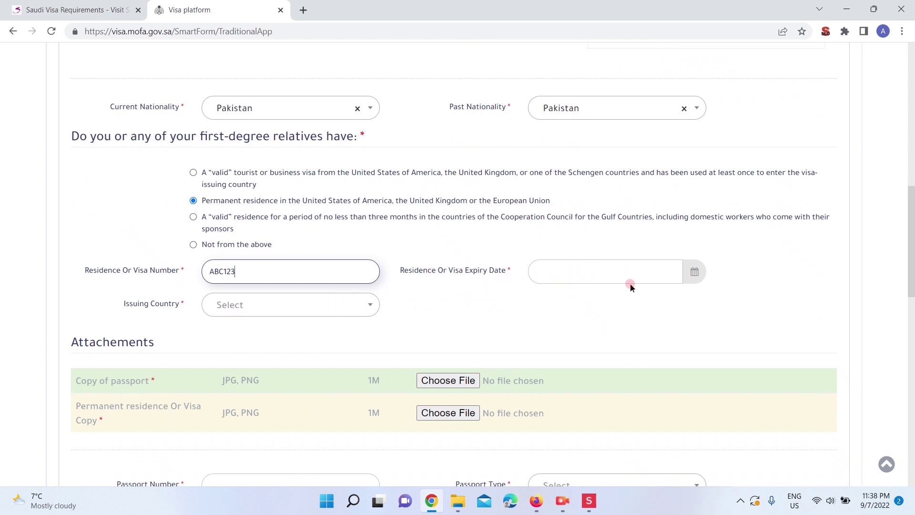
click(301, 315)
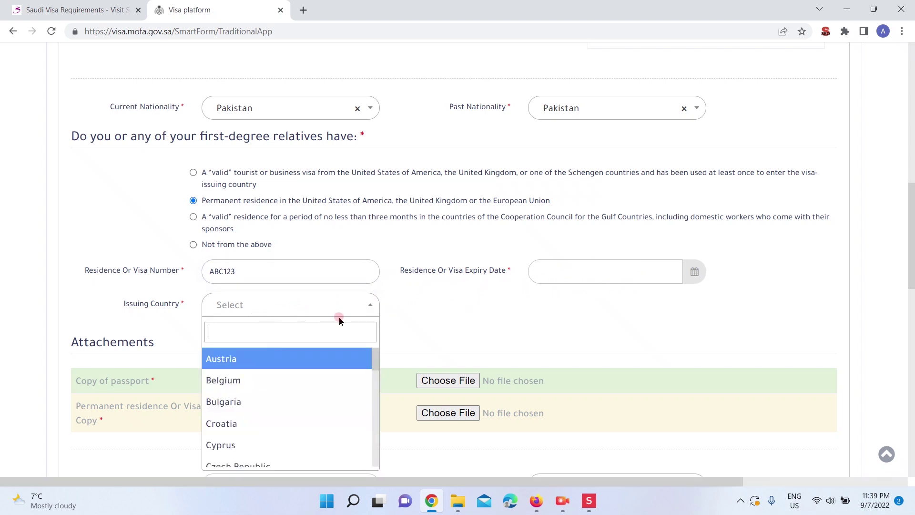
text(swe)
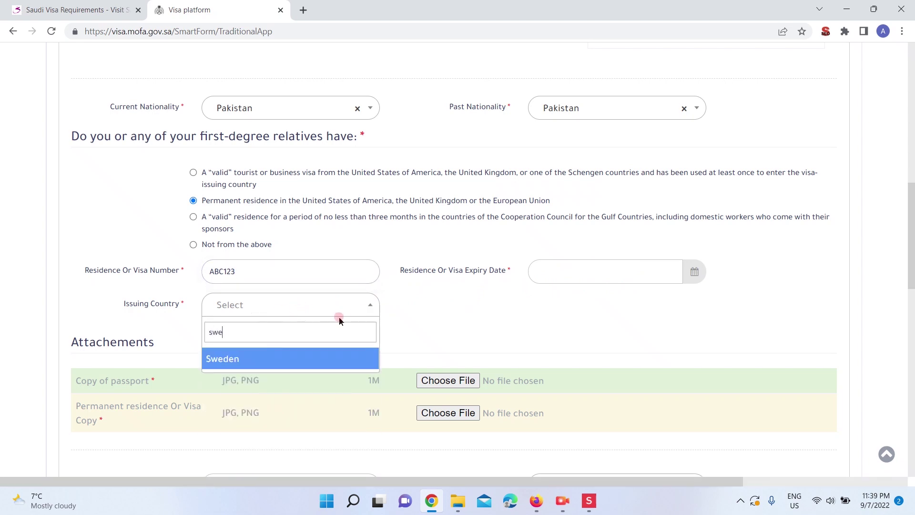
click(313, 364)
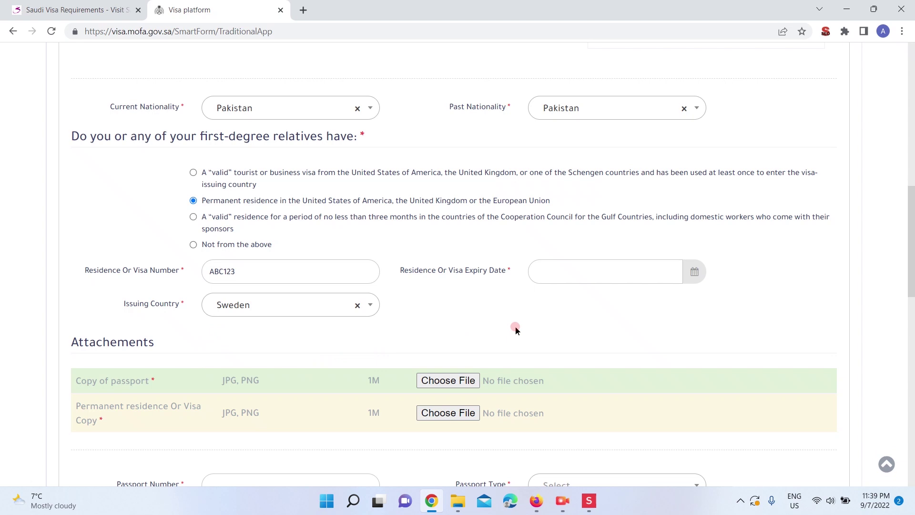
scroll(515, 330, down, 2)
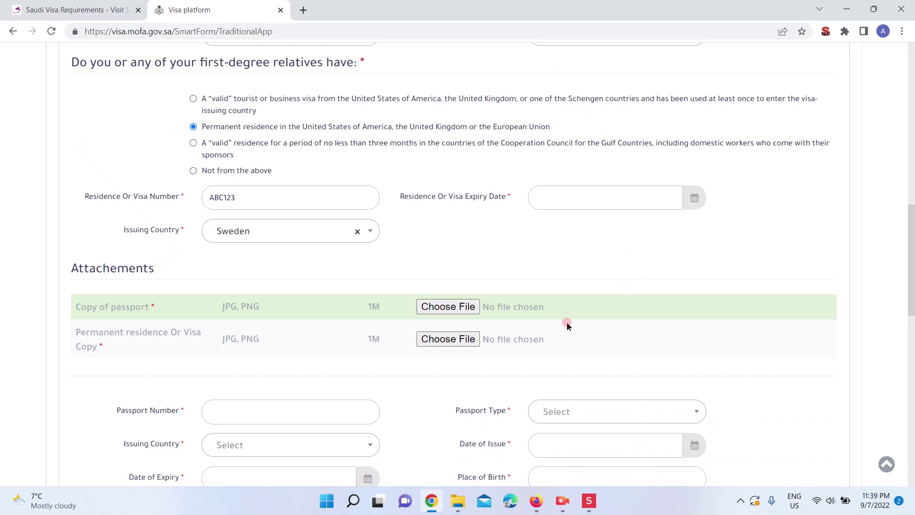
scroll(567, 324, down, 1)
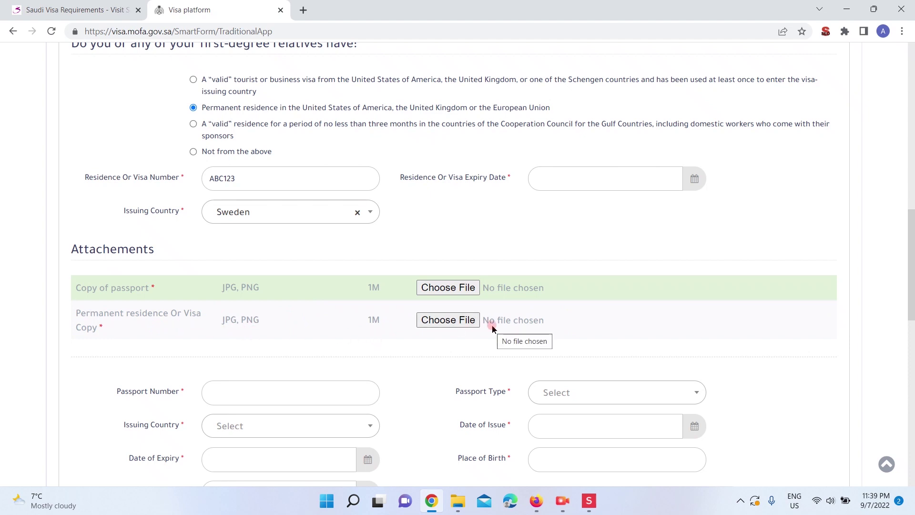
scroll(490, 310, down, 2)
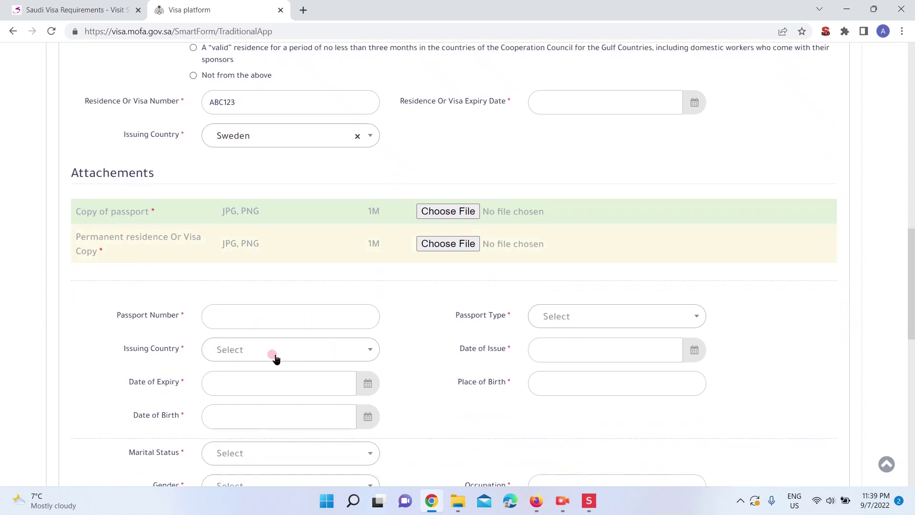
scroll(480, 376, down, 4)
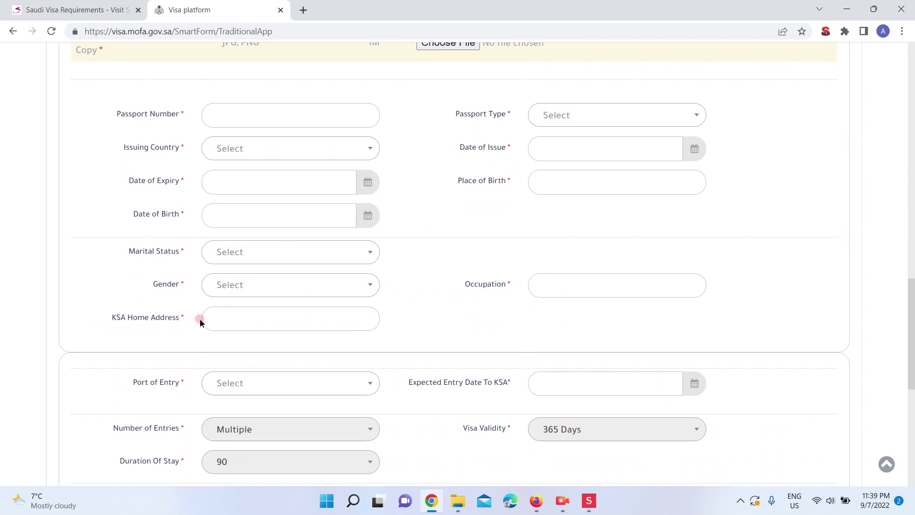
click(246, 320)
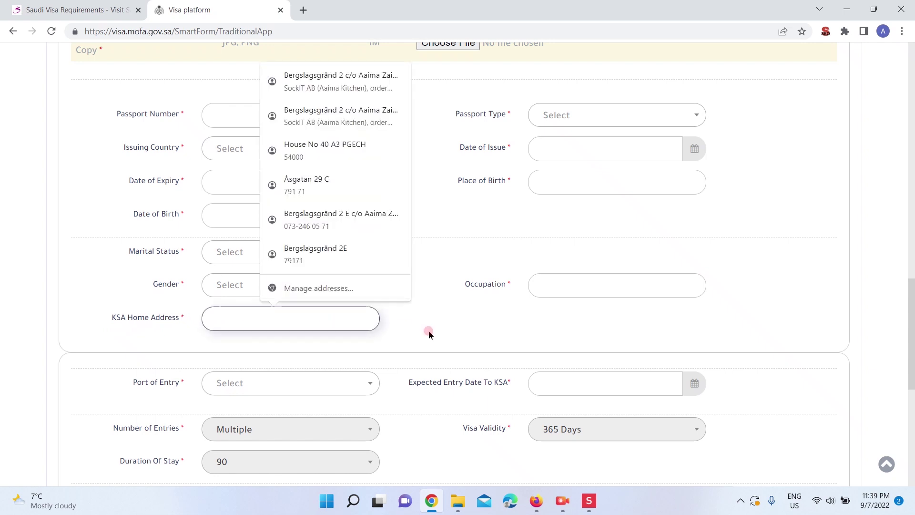
click(284, 324)
scroll(448, 300, down, 1)
Set the Port of Entry to Jeddah by searching 'je' in its list
click(275, 320)
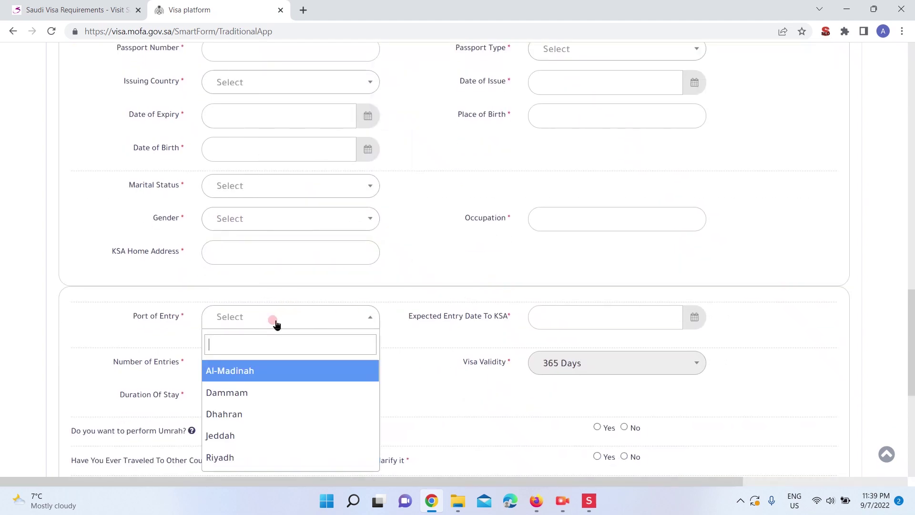
text(je)
click(256, 370)
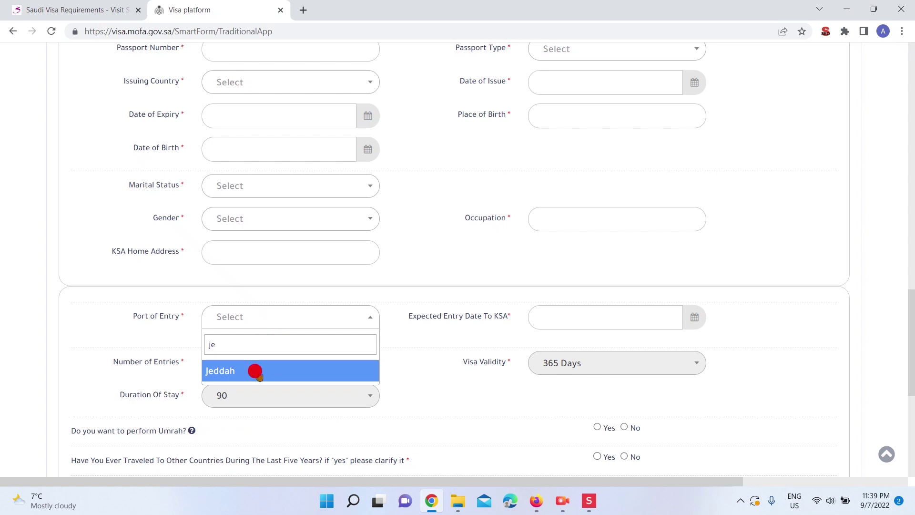
Open the Expected Entry Date calendar, leaving the date blank, and scroll down the form
click(617, 321)
click(411, 385)
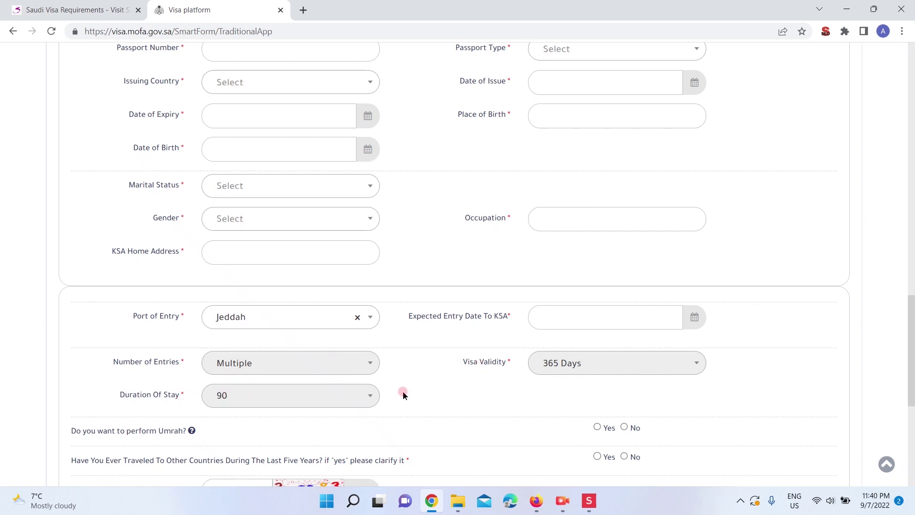
scroll(405, 391, down, 1)
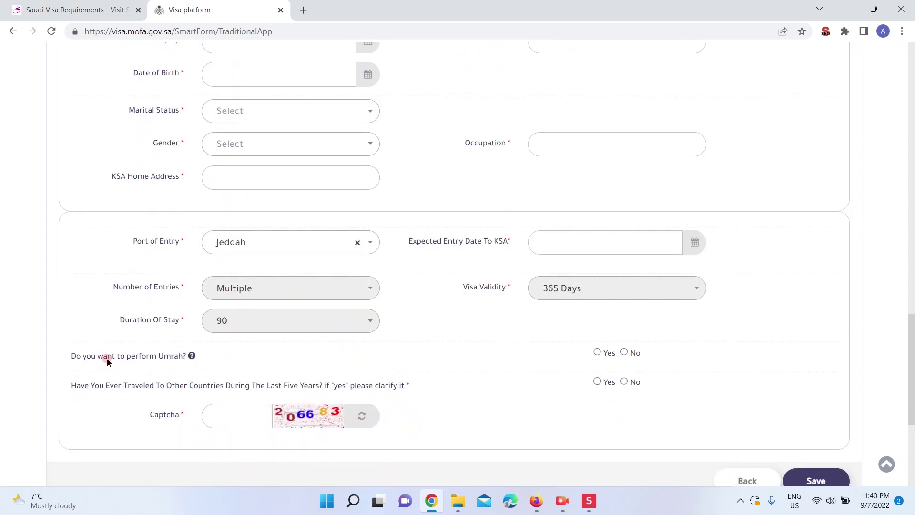
Answer Yes to performing Umrah, go to the Captcha field, then open File Explorer's Saudi folder
click(598, 353)
scroll(502, 359, down, 2)
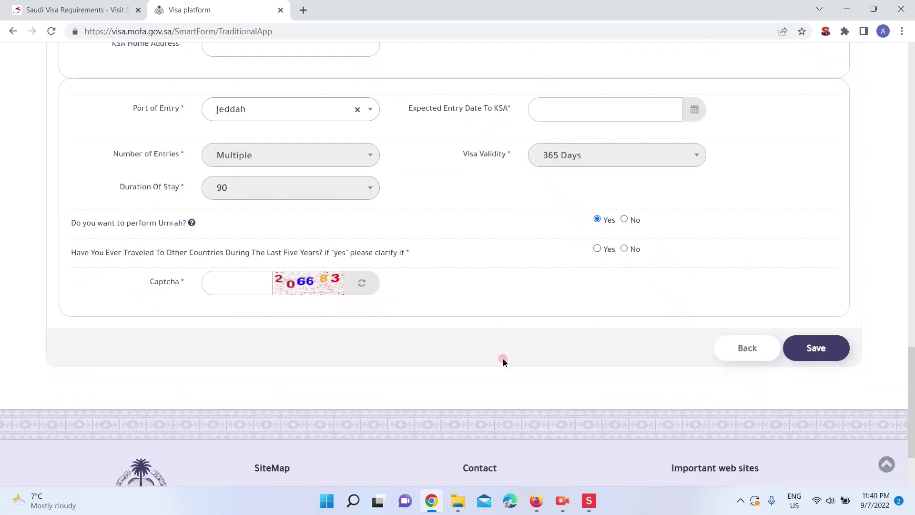
click(230, 285)
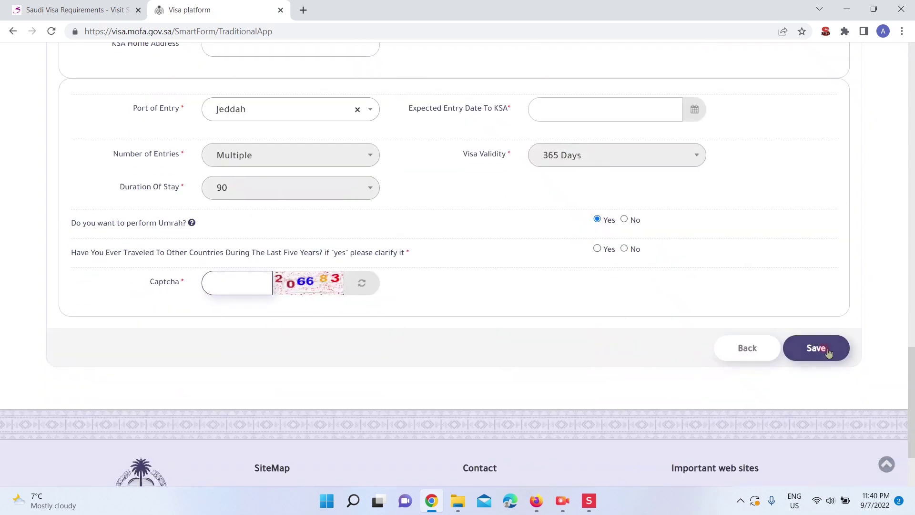
click(574, 340)
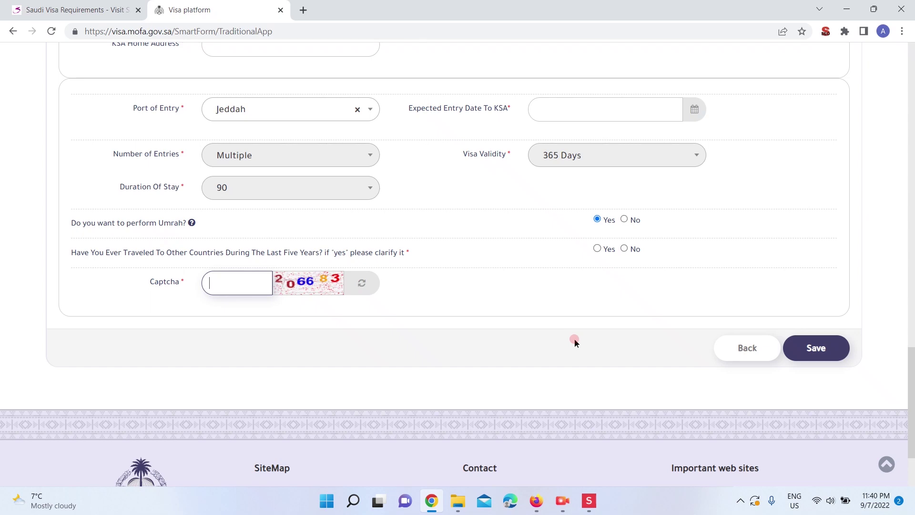
click(456, 504)
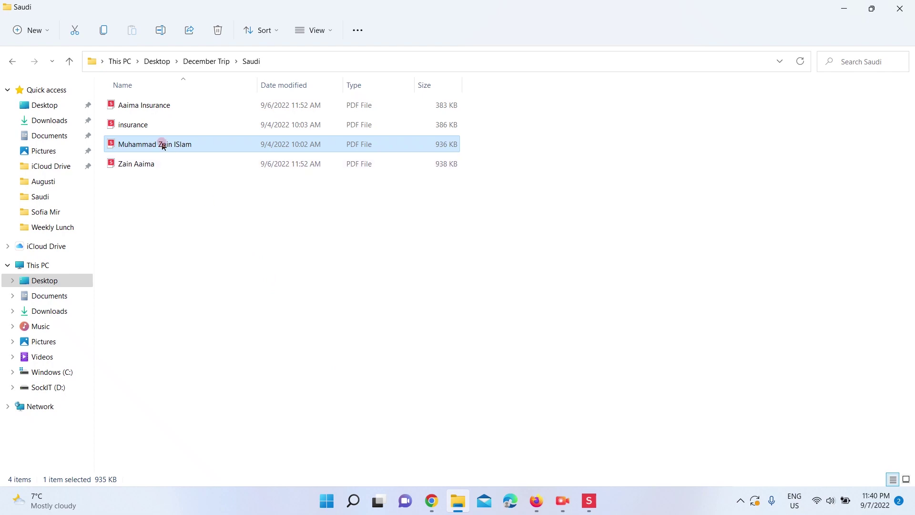
Open the Kingdom of Saudi Arabia eVisa PDF in Soda PDF and scroll through its pages
double_click(164, 143)
scroll(872, 238, up, 4)
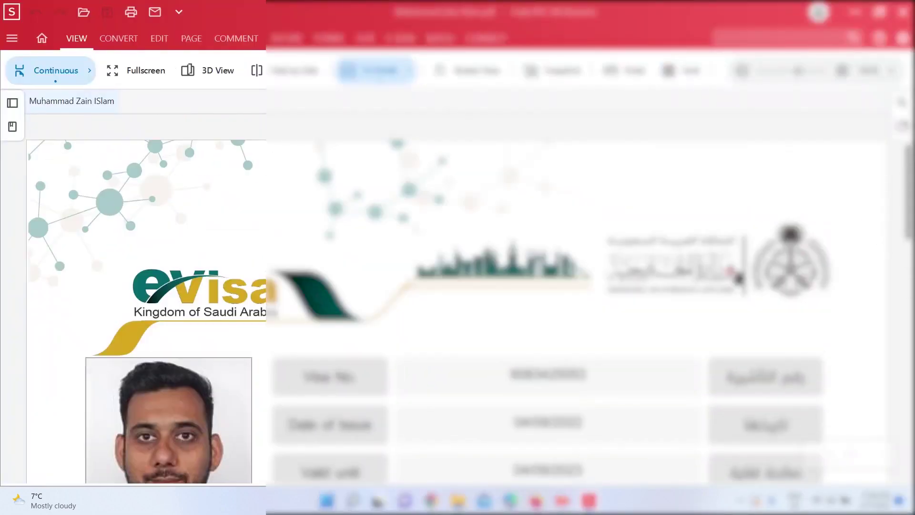
scroll(738, 278, down, 4)
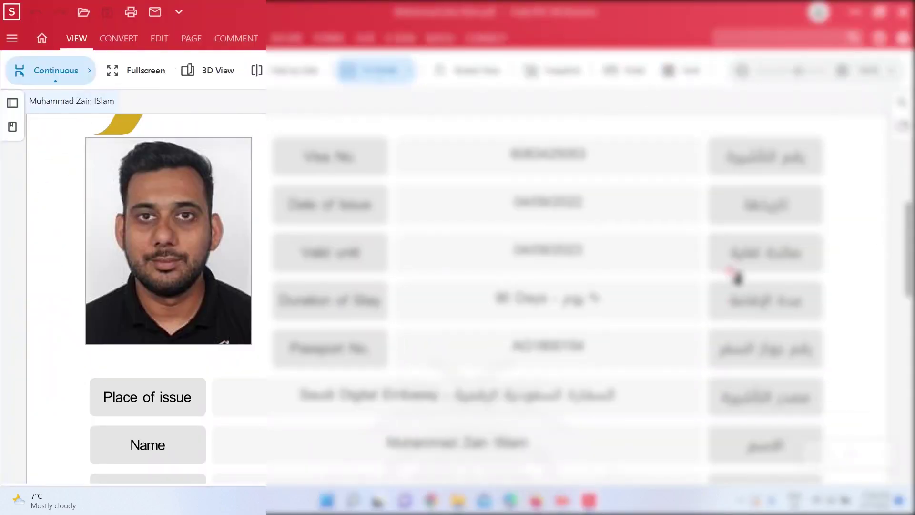
scroll(736, 276, down, 2)
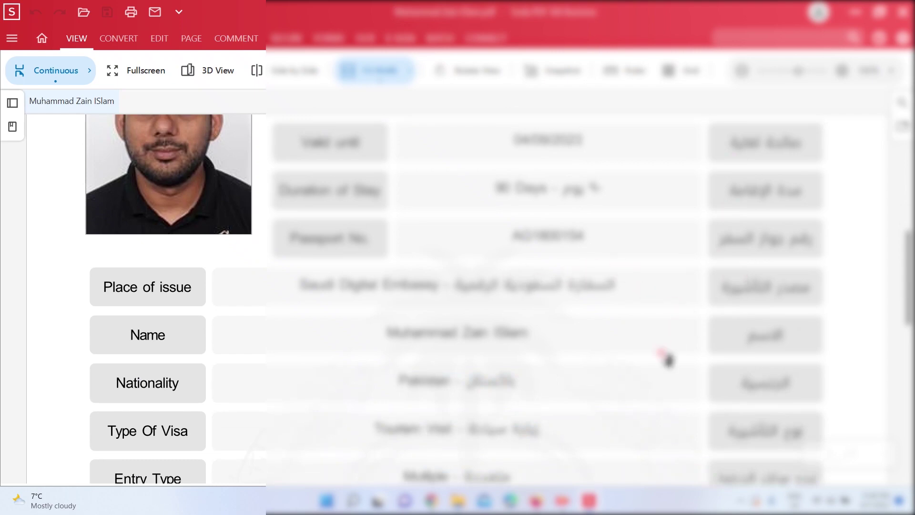
scroll(667, 358, down, 3)
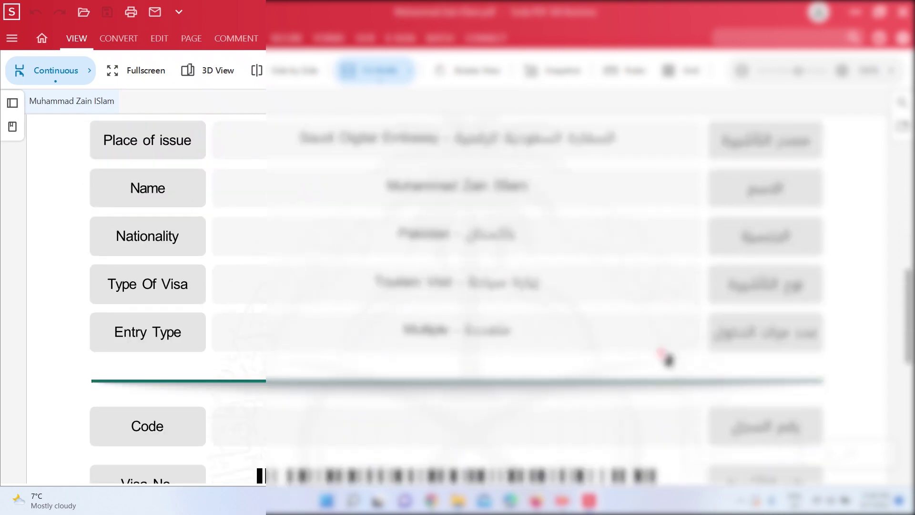
scroll(668, 359, down, 4)
scroll(668, 359, down, 5)
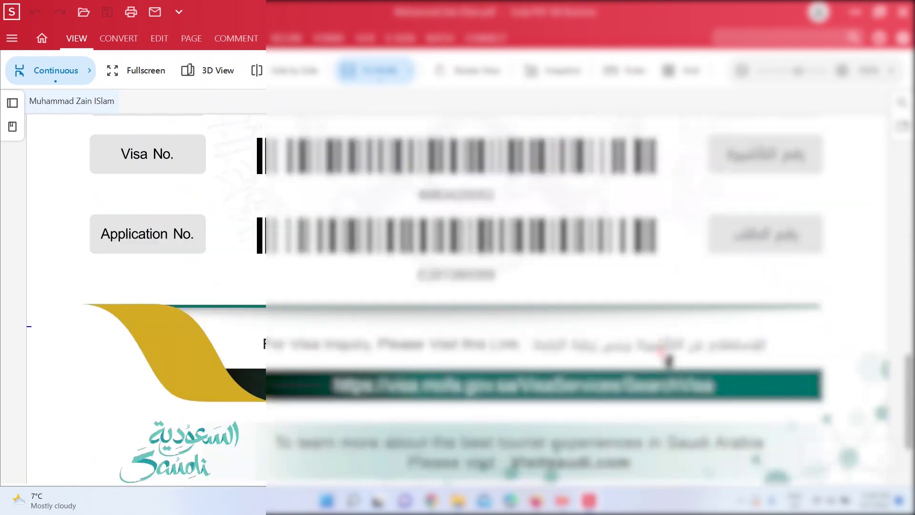
Scroll back up and minimise Soda PDF, returning to the December Trip › Saudi folder
scroll(668, 359, up, 15)
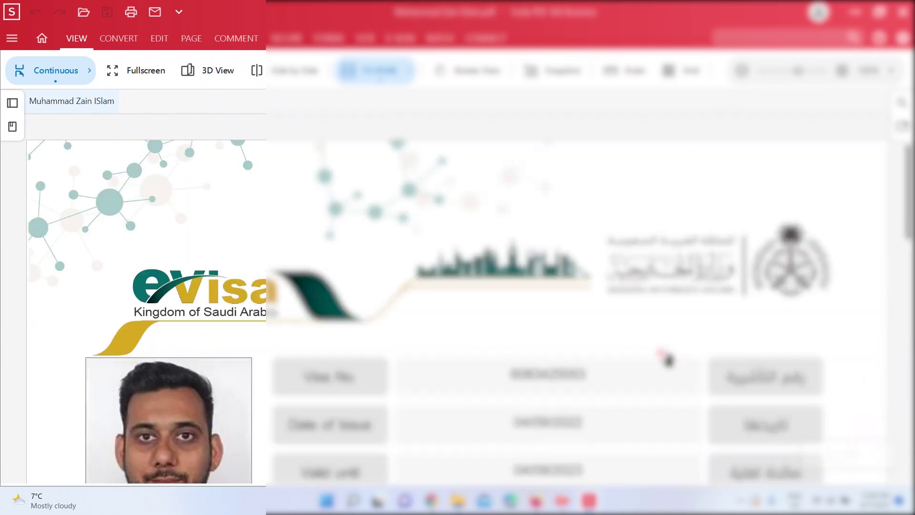
click(589, 500)
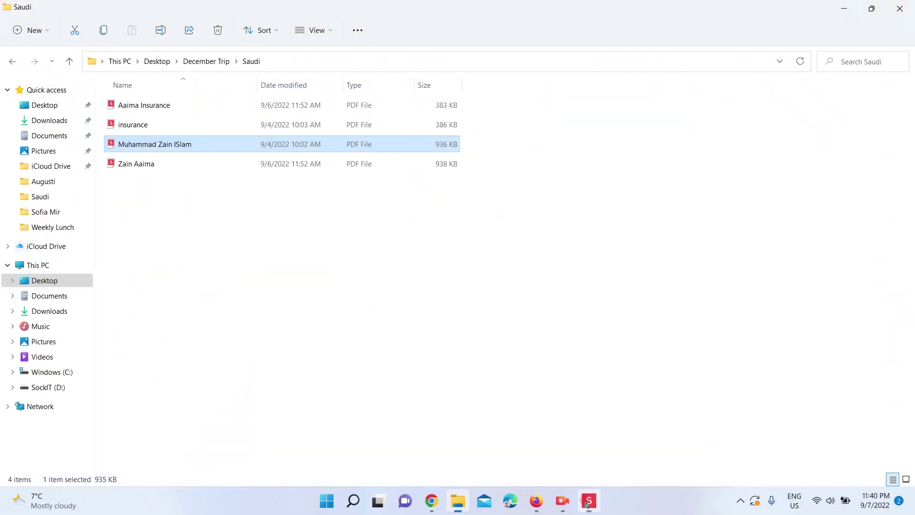
click(557, 501)
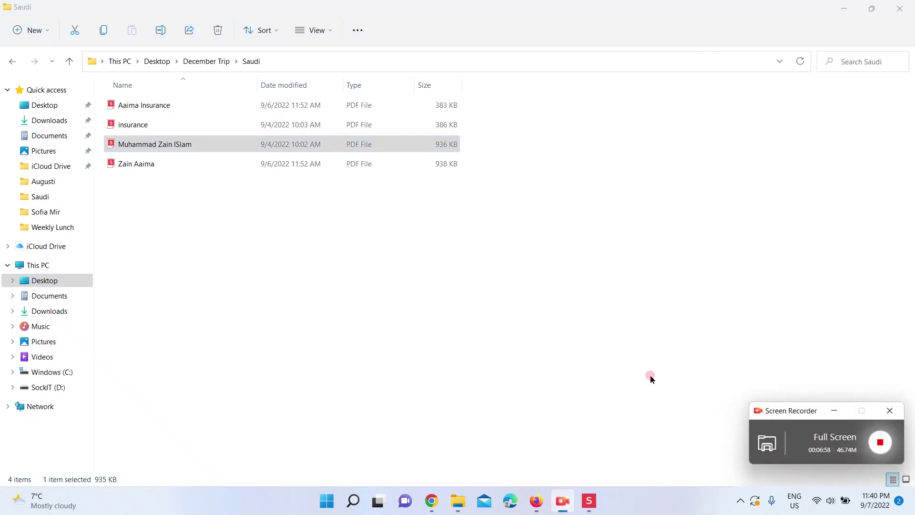